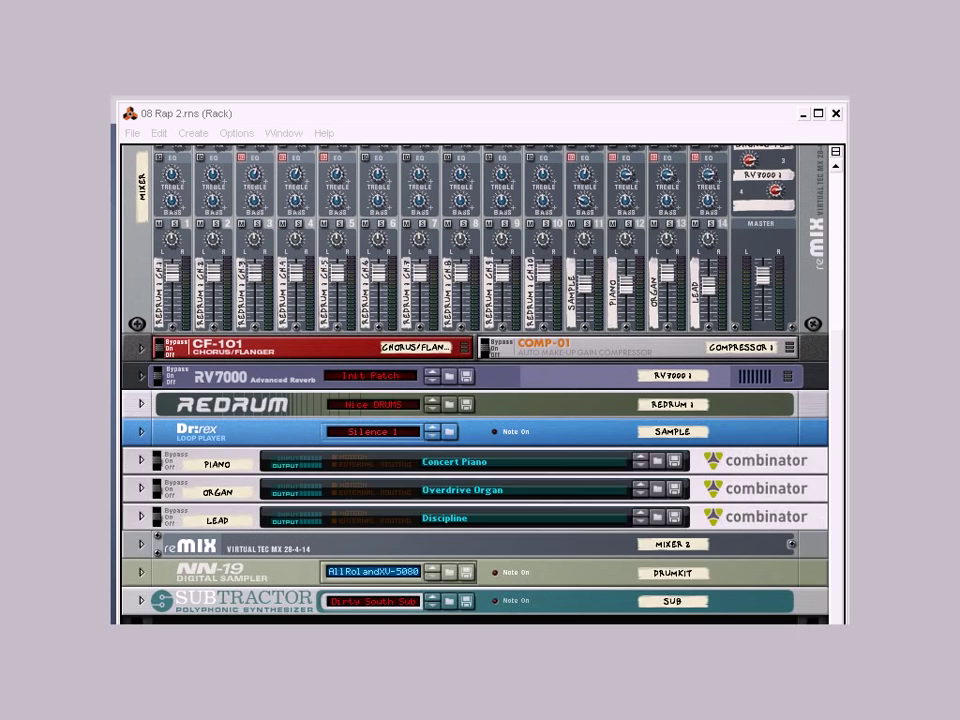
Unfold the Redrum device in Document 2's rack to show its full panel
left_click(141, 403)
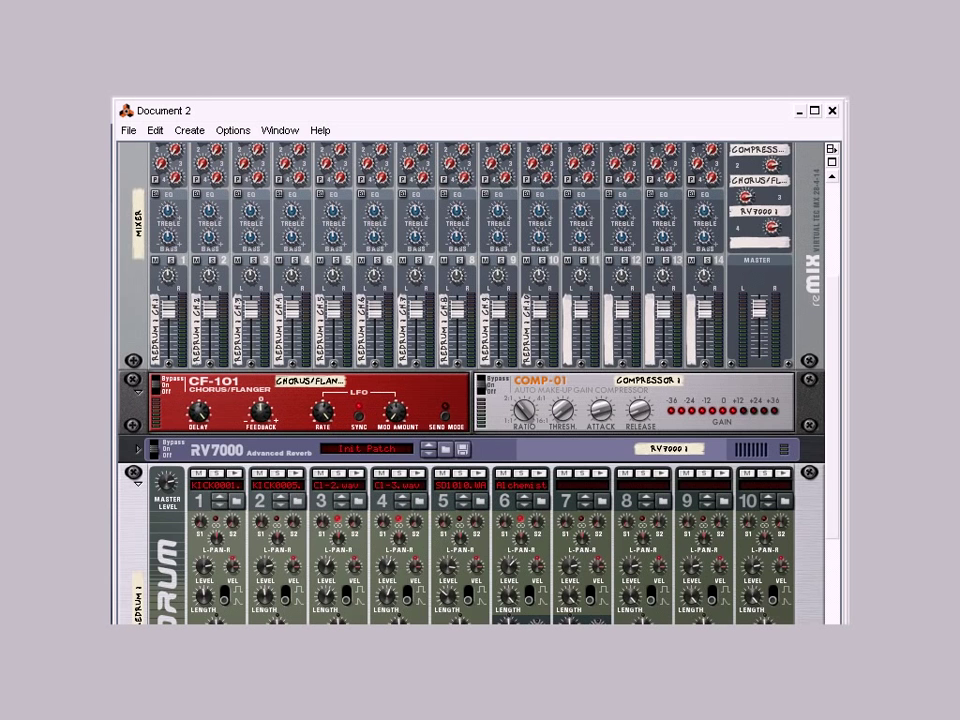
Scroll down to the Redrum and adjust a knob on drum channel 1
scroll(836, 568, "down", 4)
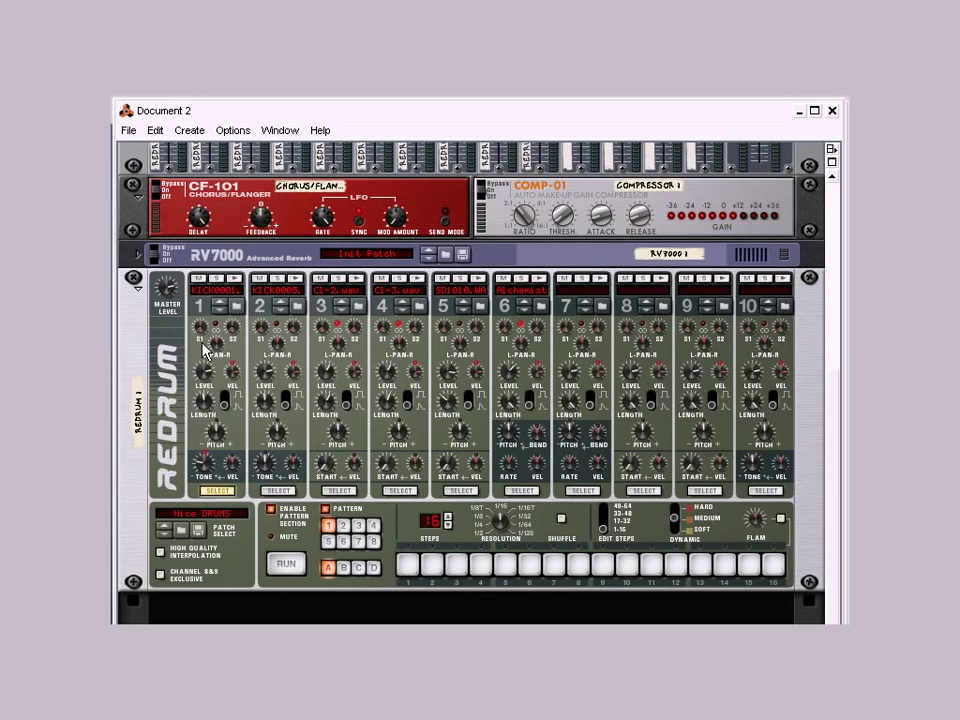
left_click_drag(205, 410, 205, 400)
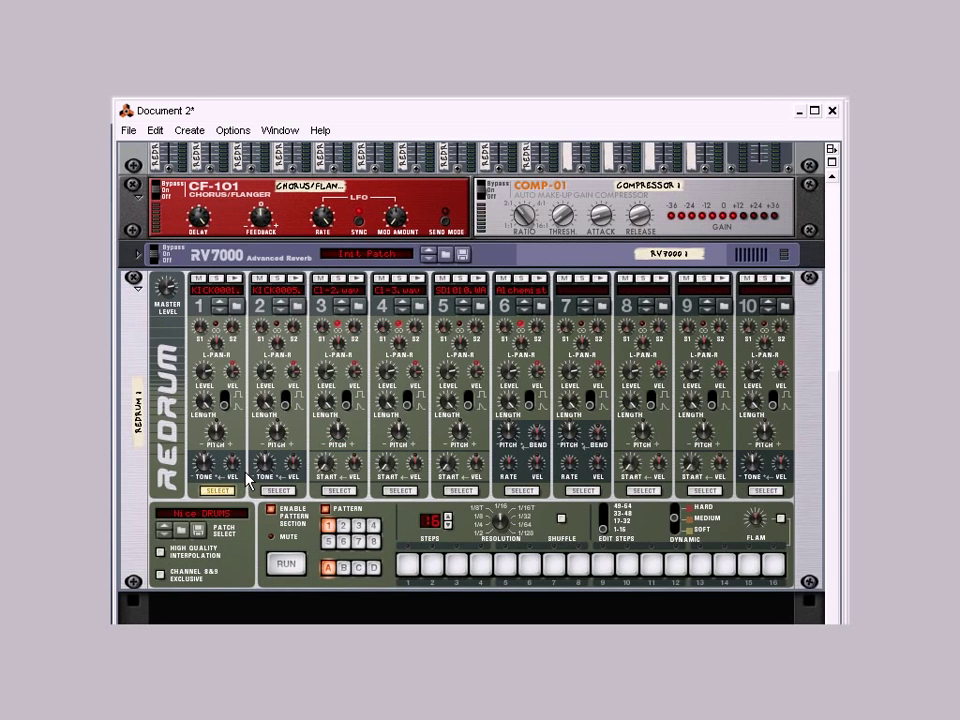
Fold the CF-101, COMP-01 and RV7000 into compact strips above the Redrum panel
left_click(138, 197)
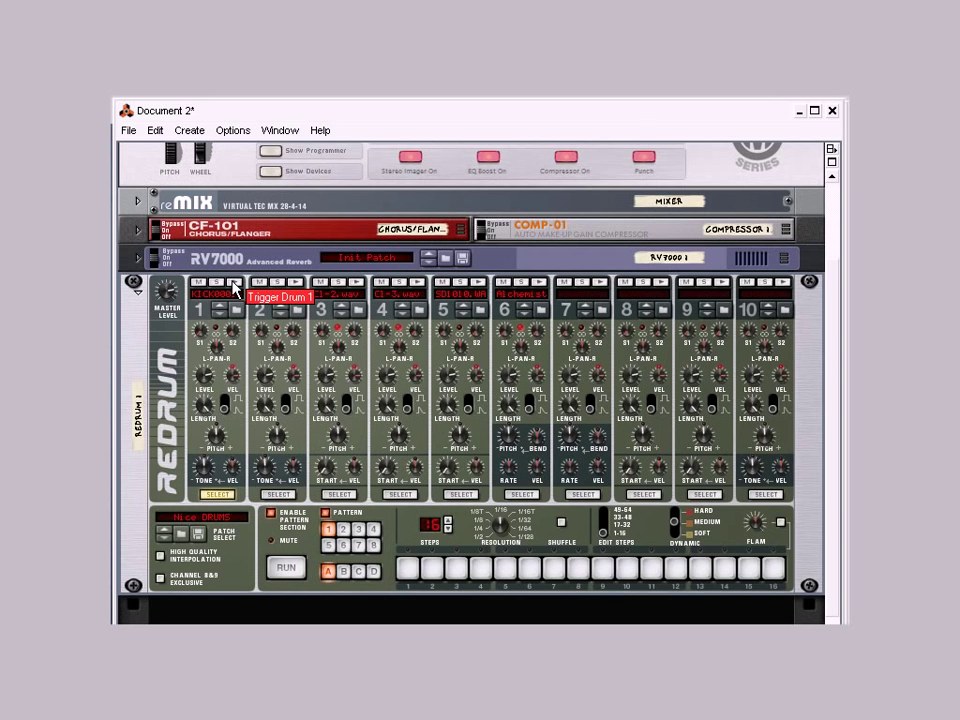
key("Tab")
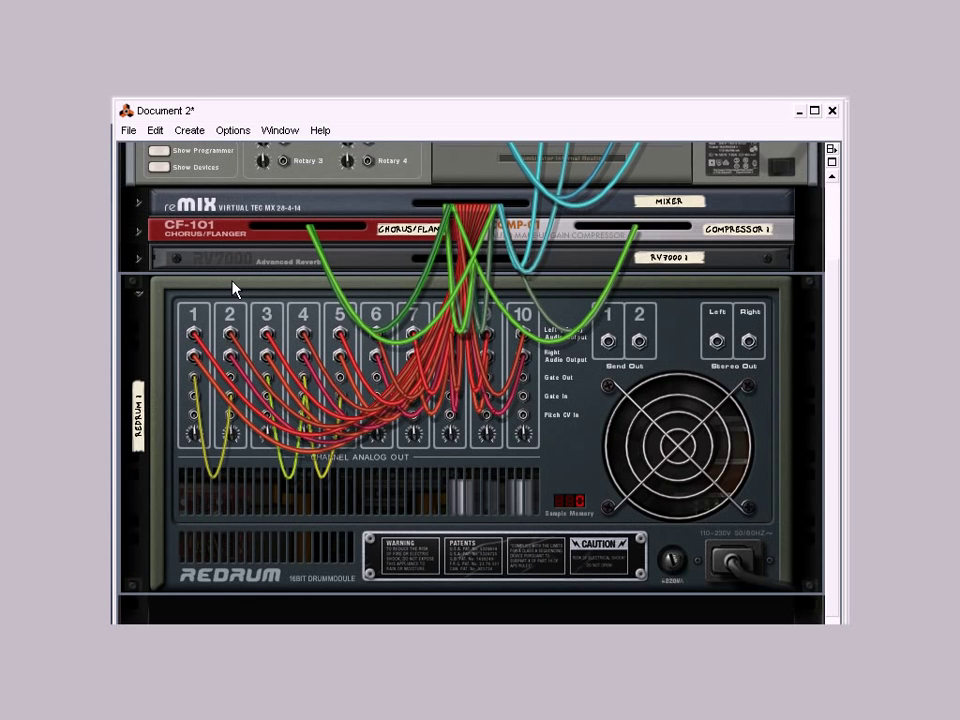
left_click(140, 205)
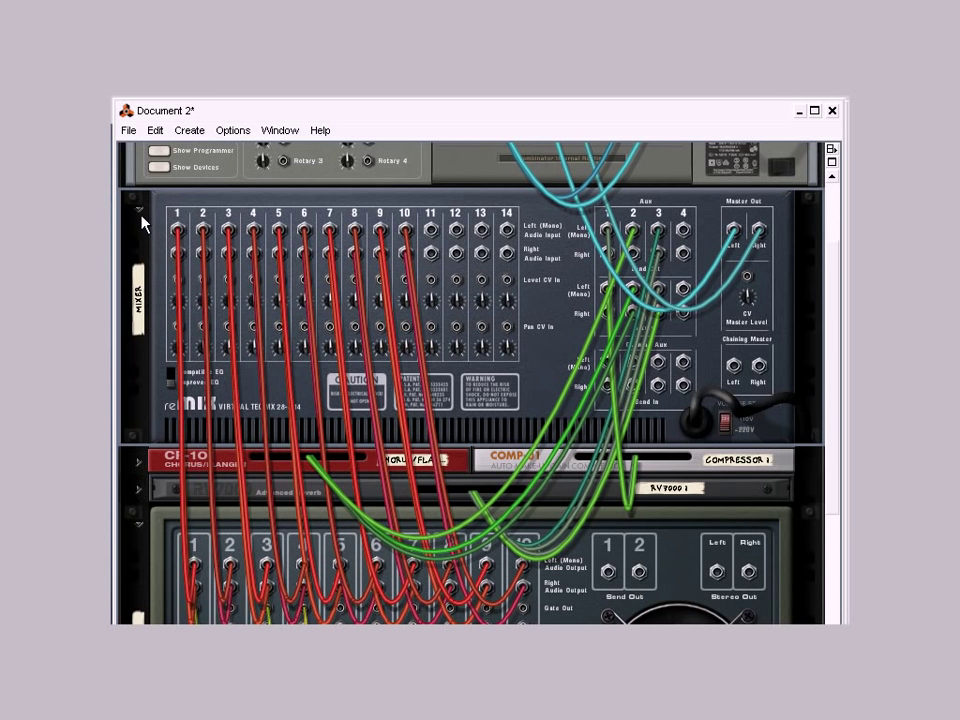
left_click(140, 212)
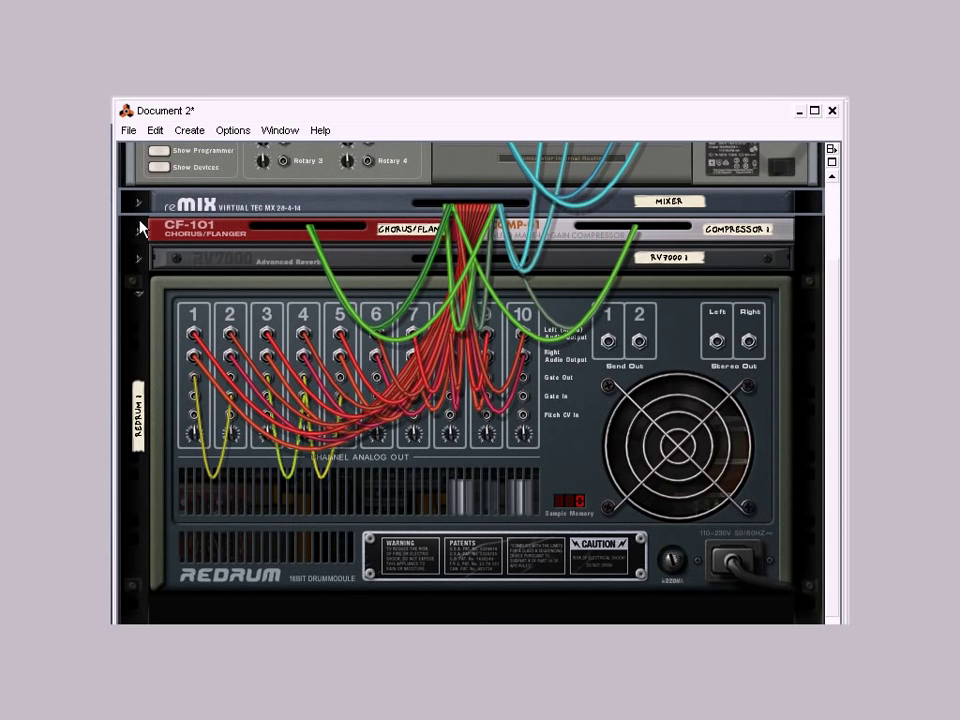
key("Tab")
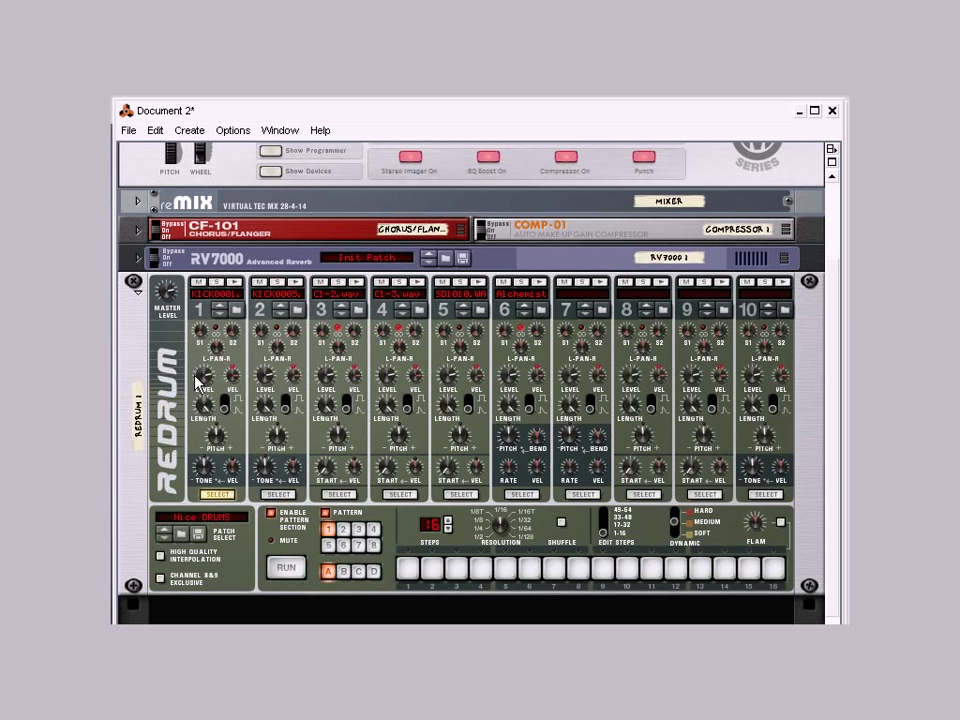
mouse_move(202, 336)
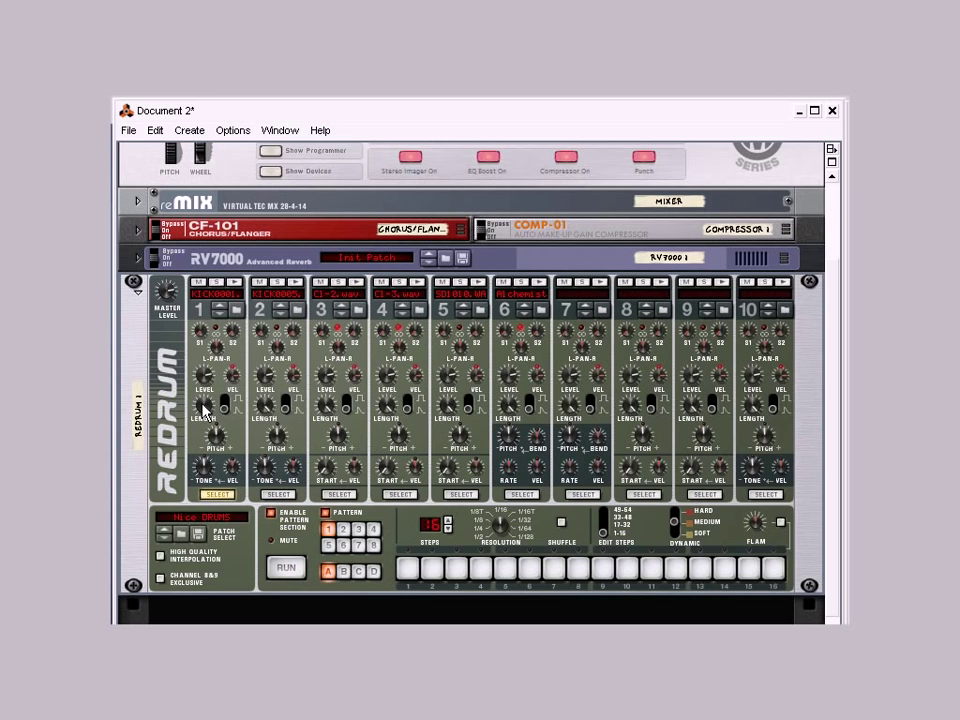
Shorten drum 1's length while auditioning it, then adjust drum 2's length
mouse_move(203, 414)
mouse_move(203, 416)
left_mouse_down()
mouse_move(205, 428)
mouse_move(208, 418)
left_mouse_up()
left_click(237, 284)
left_click(237, 284)
left_click_drag(203, 410, 204, 393)
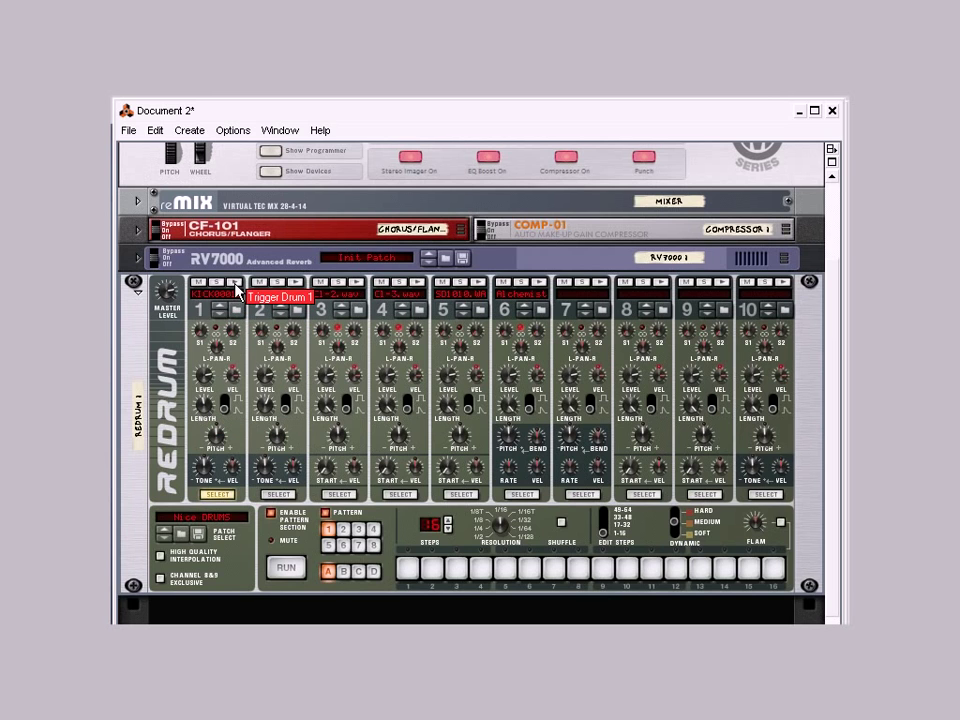
left_click(237, 284)
left_click(237, 284)
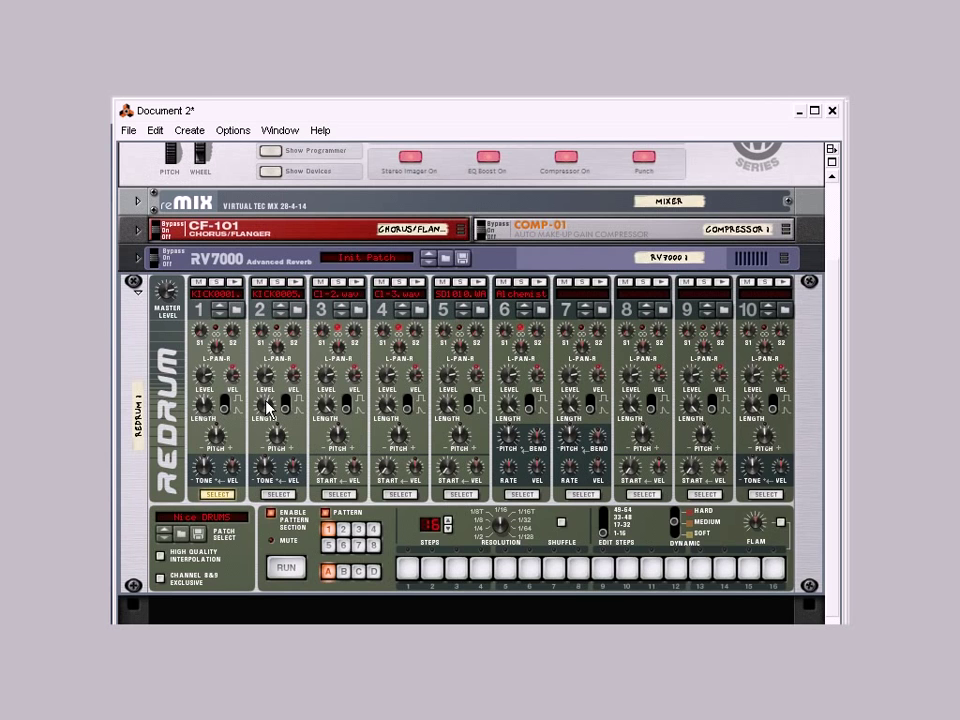
left_click_drag(267, 405, 267, 397)
Set the Tone of Redrum channels 1 and 2 to -28 and audition the darker kick
left_click_drag(211, 476, 210, 480)
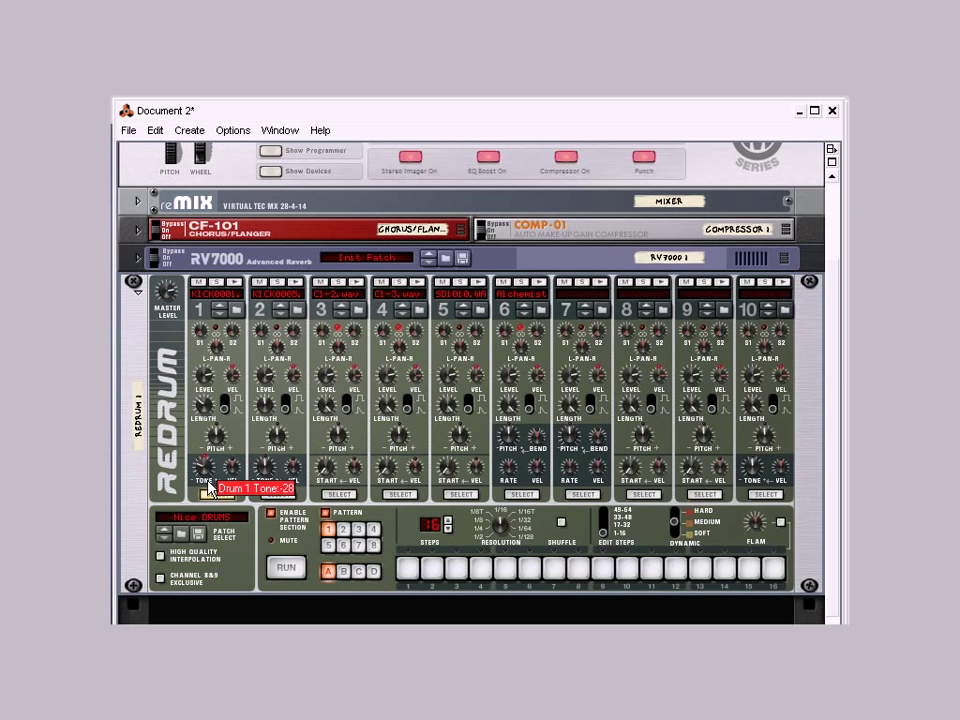
left_click_drag(267, 471, 268, 473)
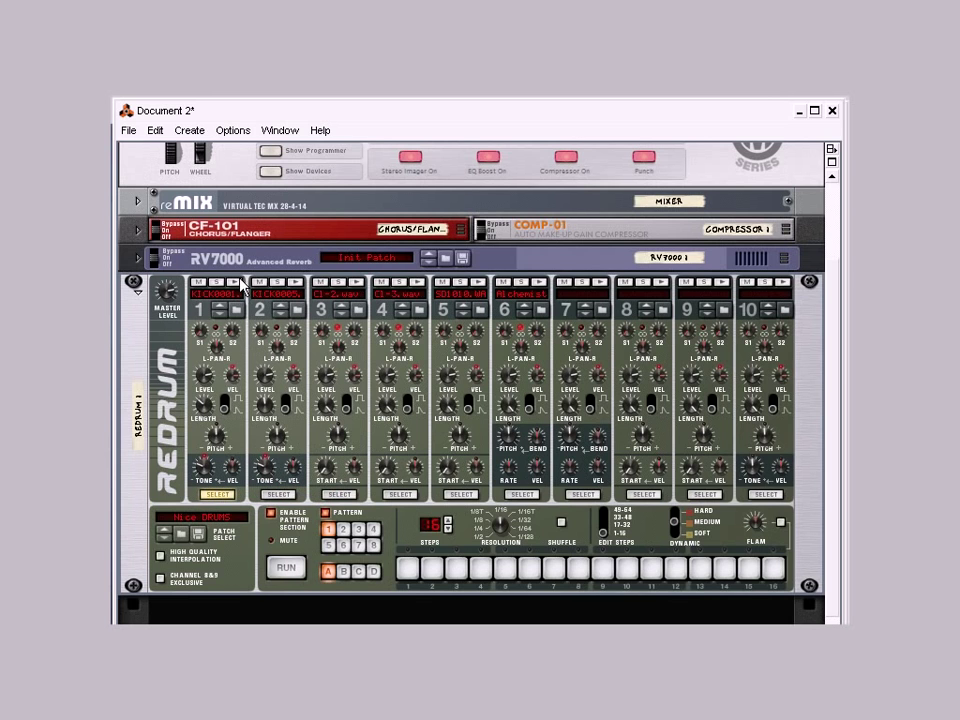
left_click(236, 283)
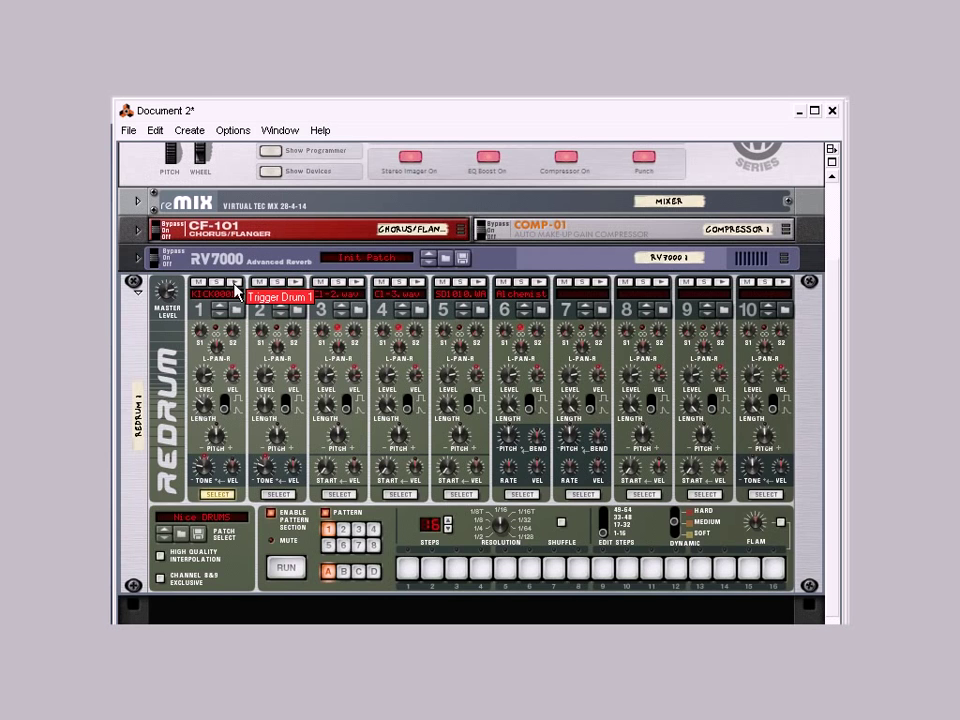
left_click(236, 286)
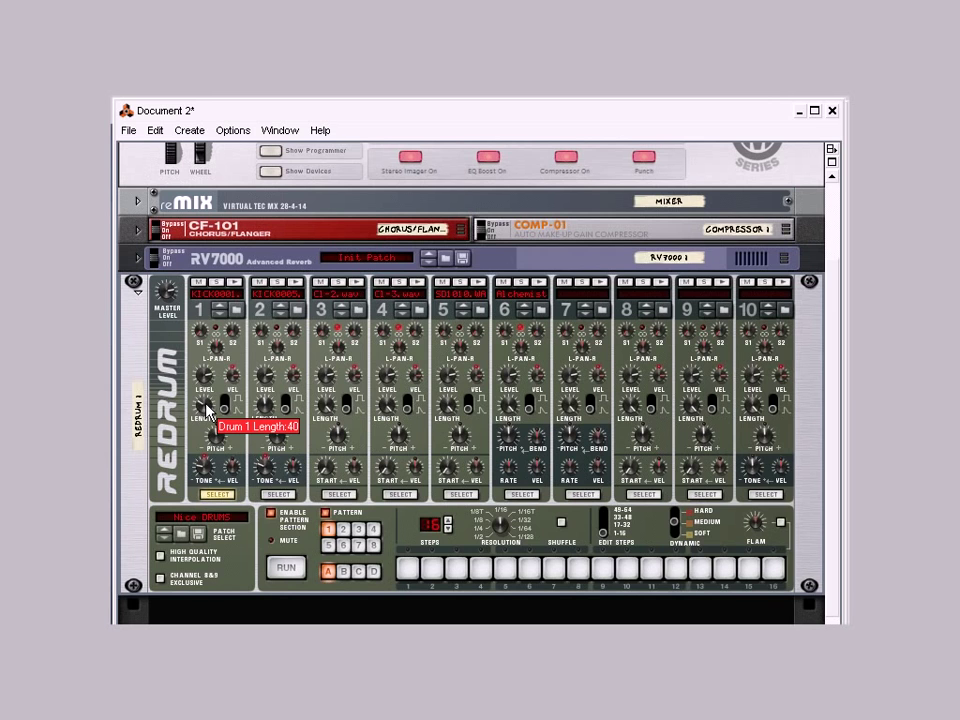
left_click(236, 286)
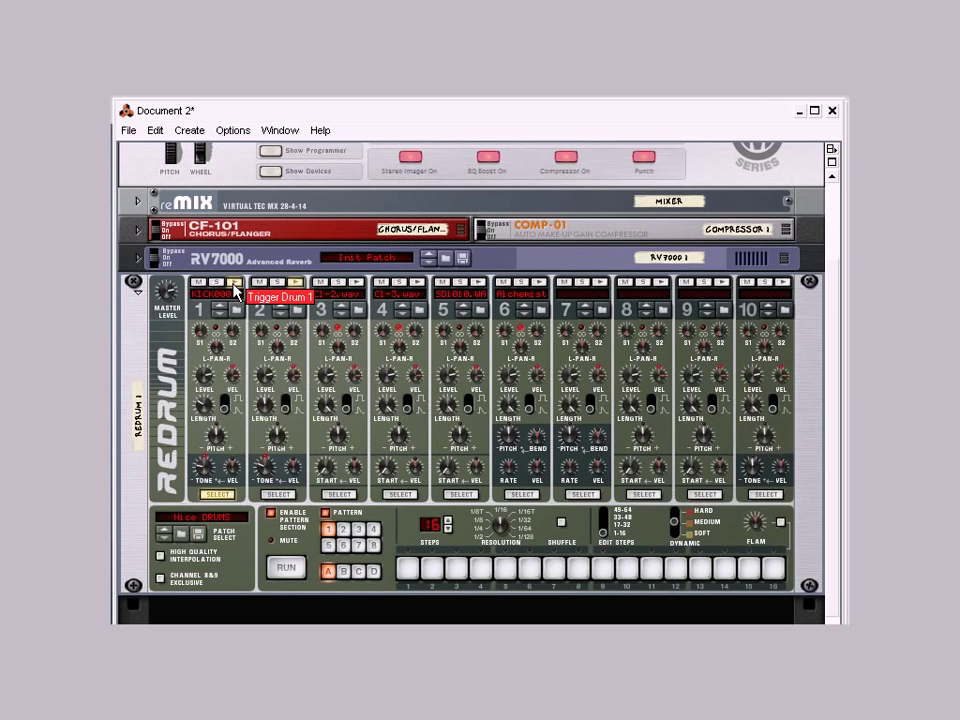
mouse_move(266, 381)
mouse_move(216, 436)
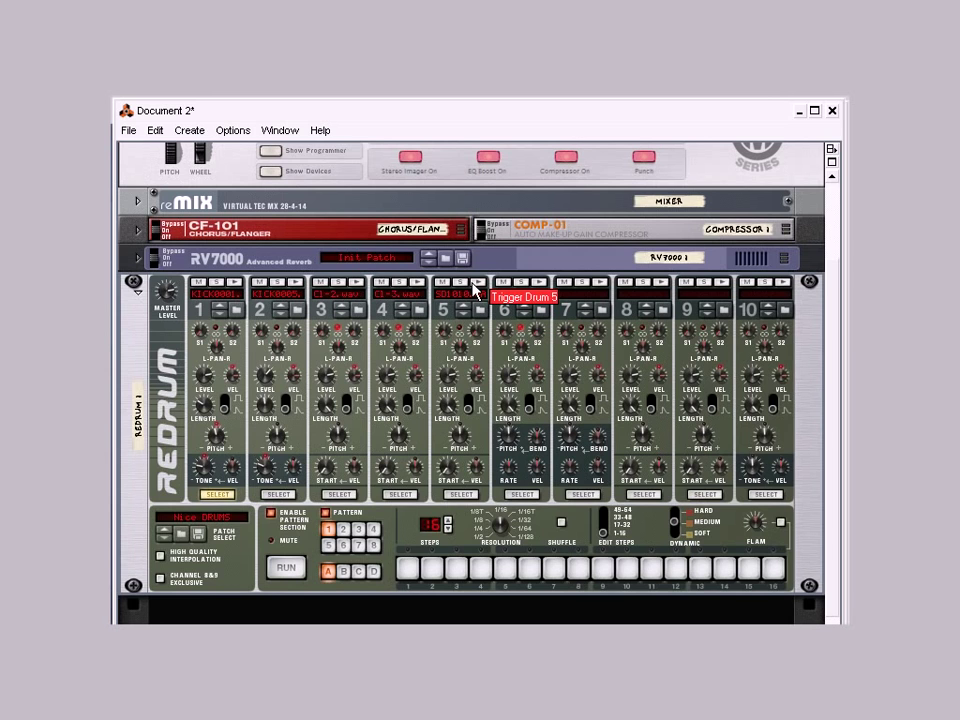
Shorten the channel 5 SD1010.WAV snare to about 62 and lower its pitch to -6
left_click(476, 283)
left_click(476, 283)
mouse_move(450, 381)
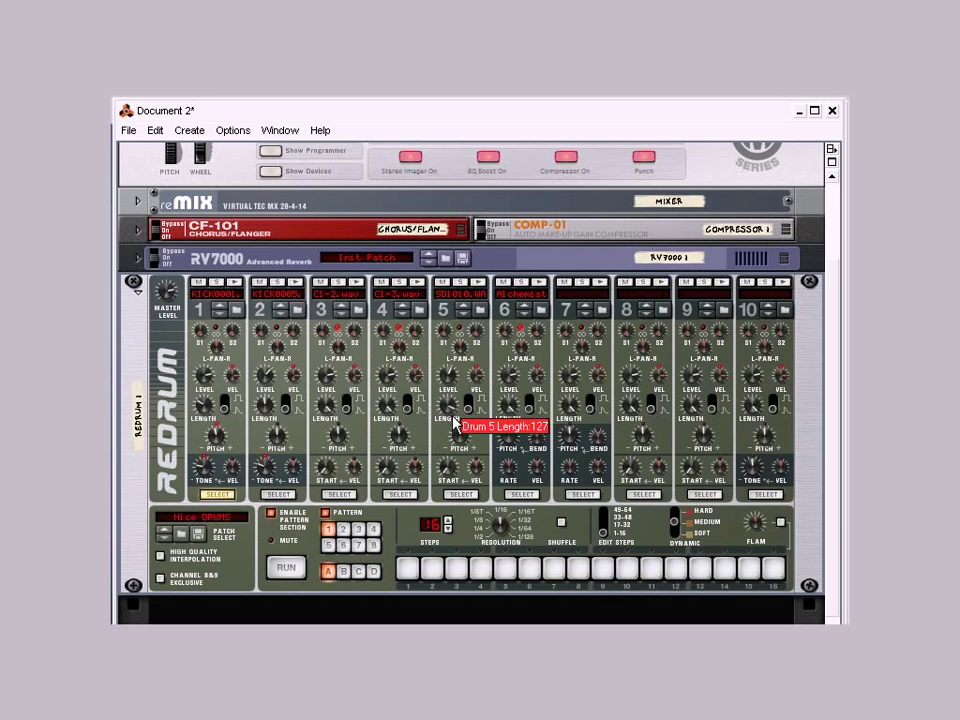
left_click_drag(454, 424, 455, 447)
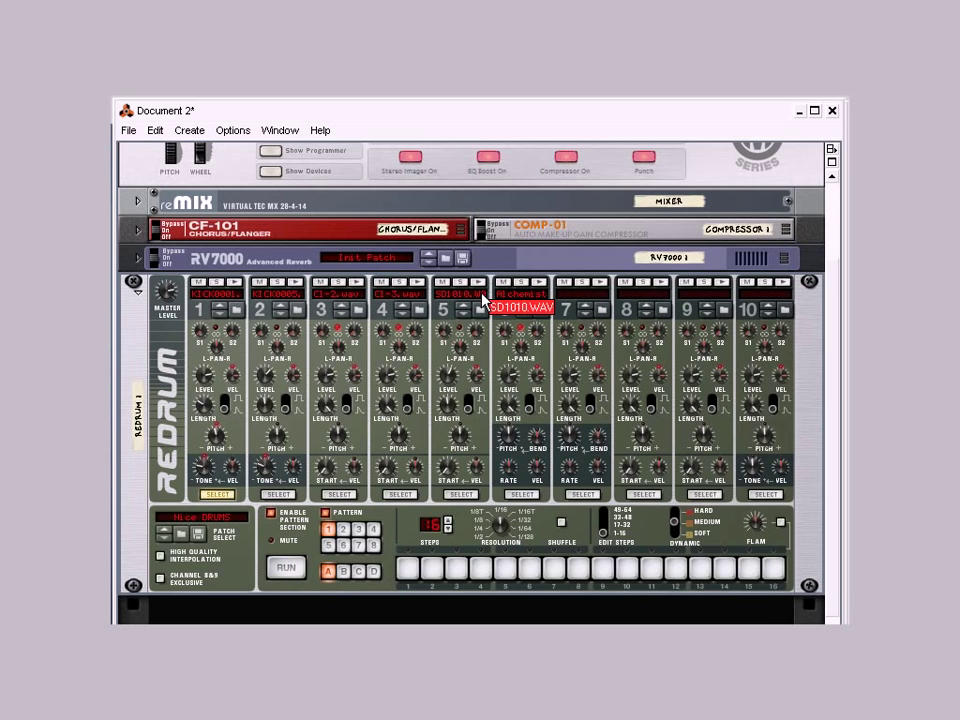
left_click(479, 283)
left_click(479, 283)
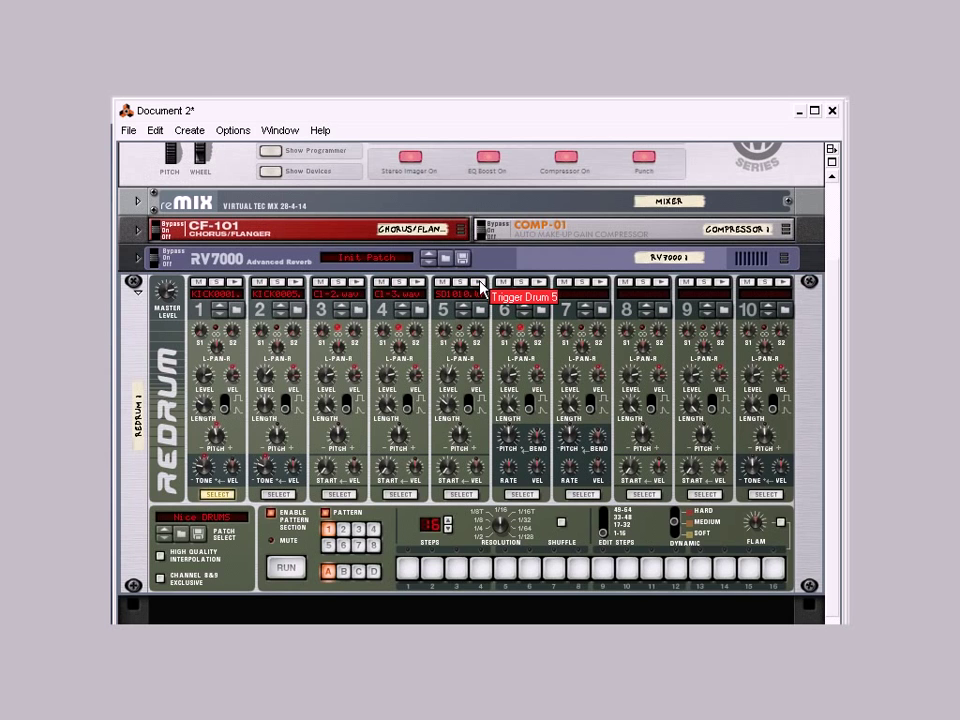
left_click(479, 283)
left_click_drag(462, 430, 463, 437)
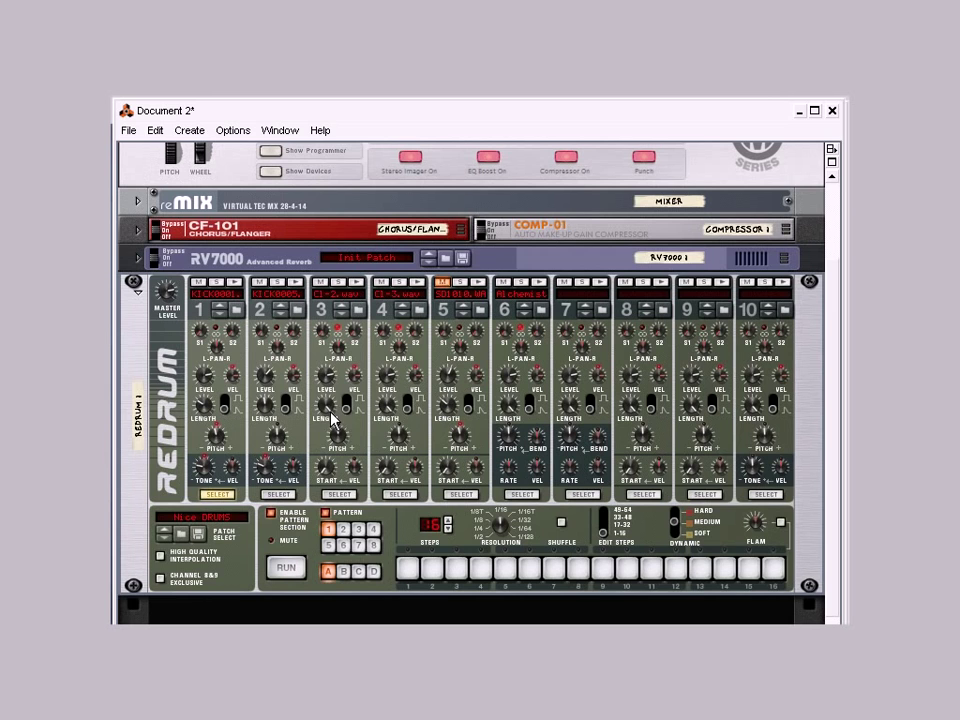
Lower drum 3's pitch to -16 and lengthen it to 51, auditioning each change
left_click_drag(335, 433, 381, 440)
left_click(359, 285)
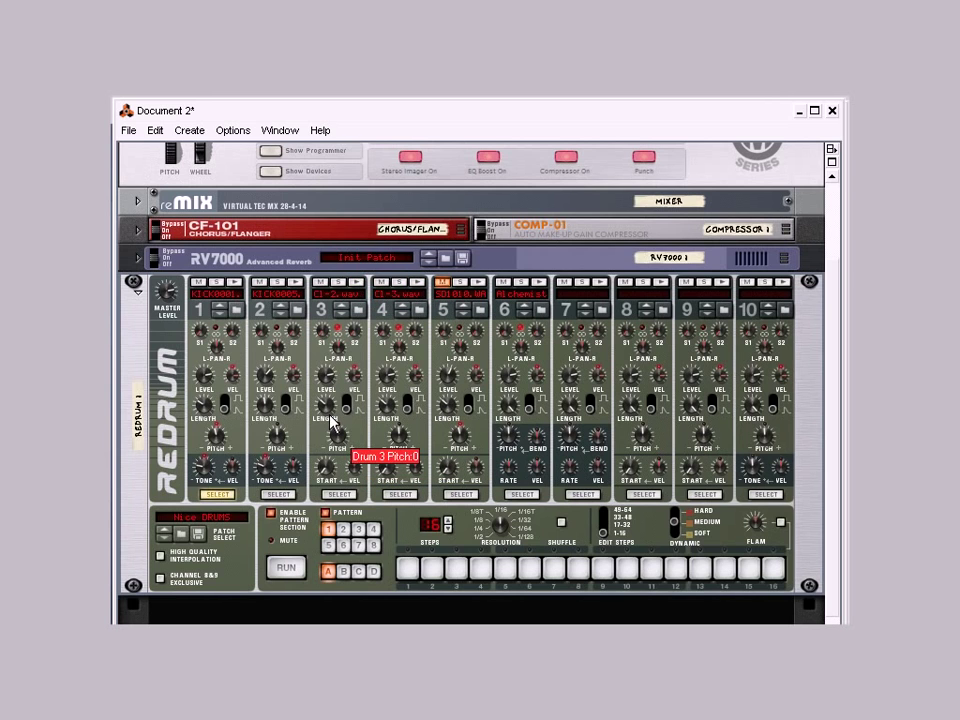
left_click_drag(328, 416, 324, 407)
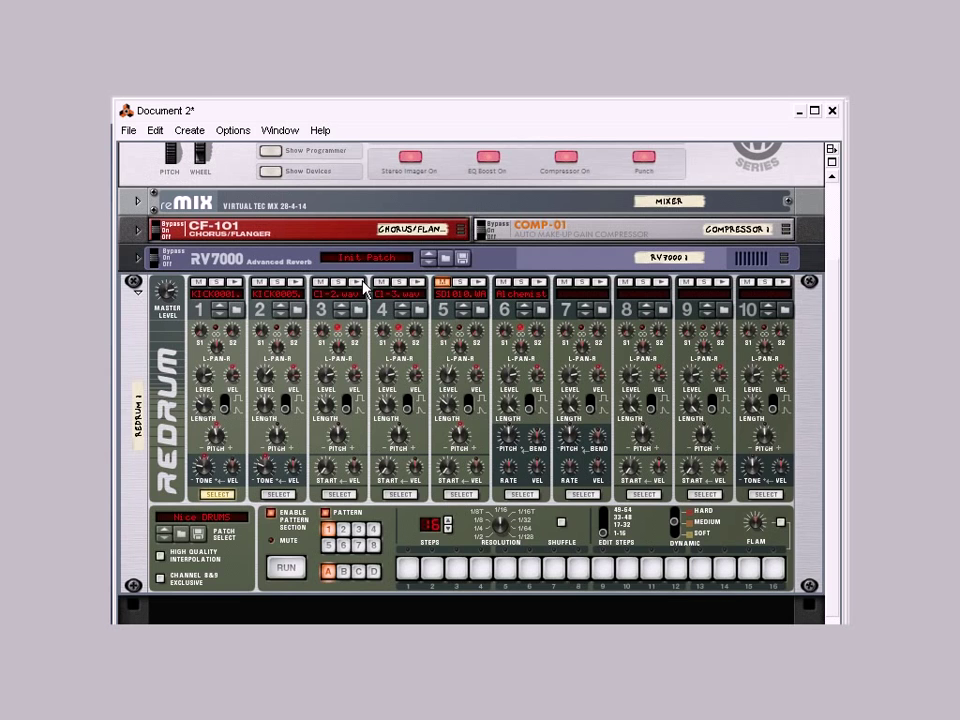
left_click(362, 285)
Flip the rack to check the rear gate cabling, then return to the front panels
key("Tab")
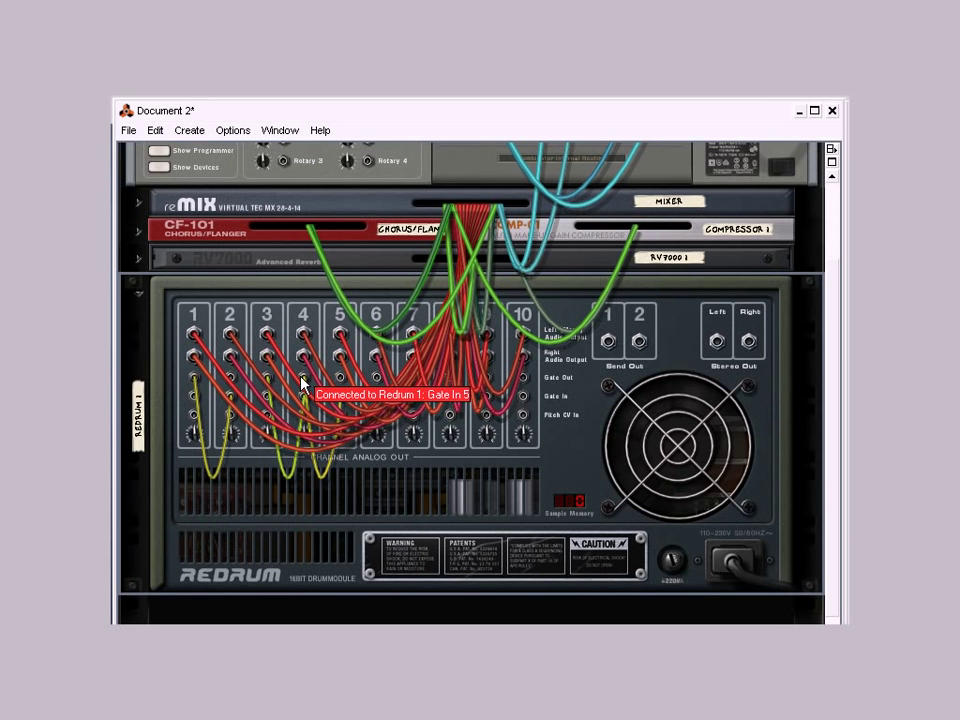
key("Tab")
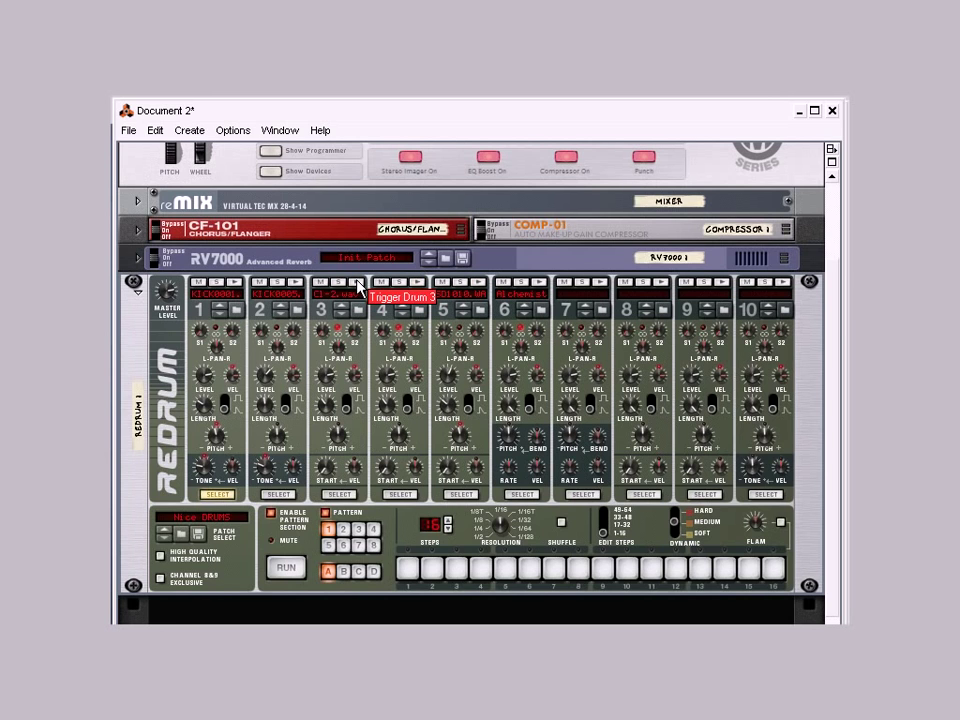
Add hits on step 7 for drum 1 and step 9 for drum 3, toggle drum 1's step 6, and play
left_click(552, 568)
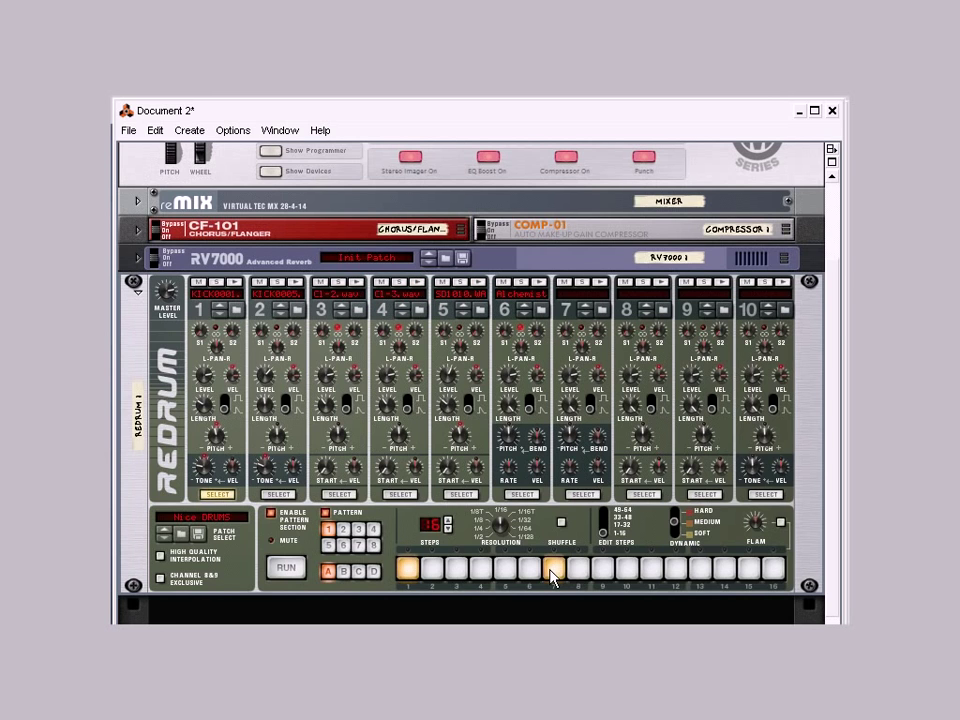
key("space")
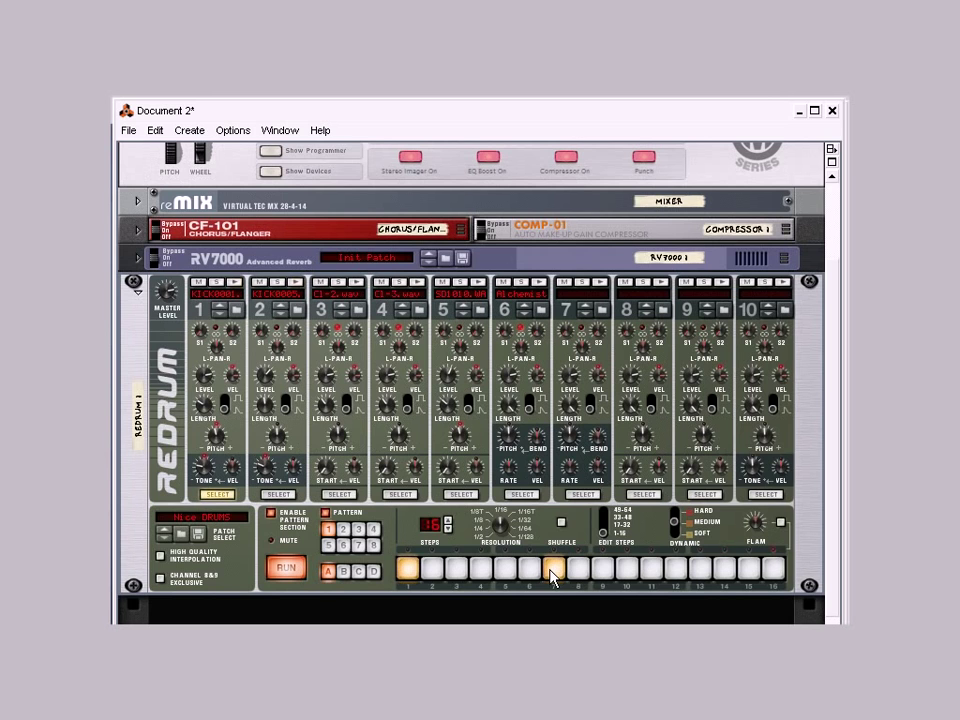
left_click(340, 494)
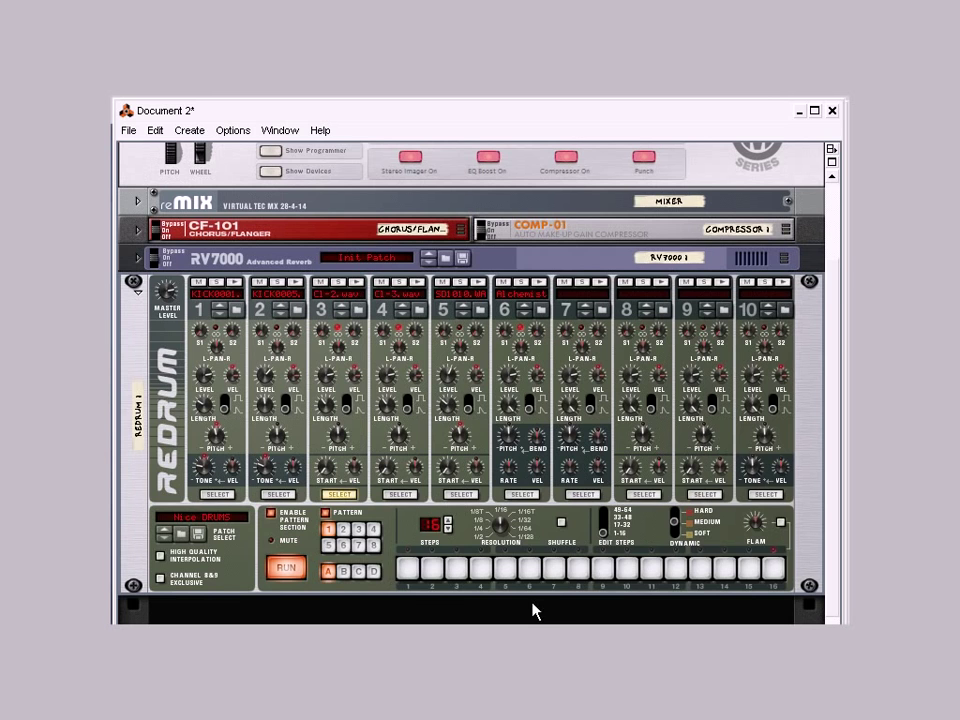
left_click(604, 571)
left_click(219, 495)
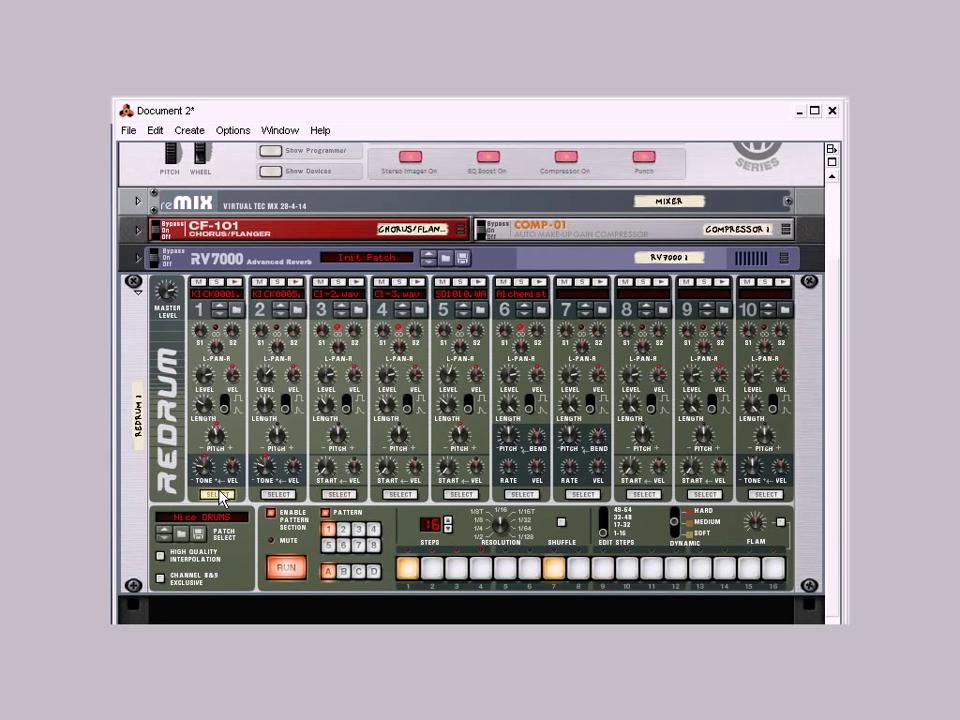
left_click(530, 569)
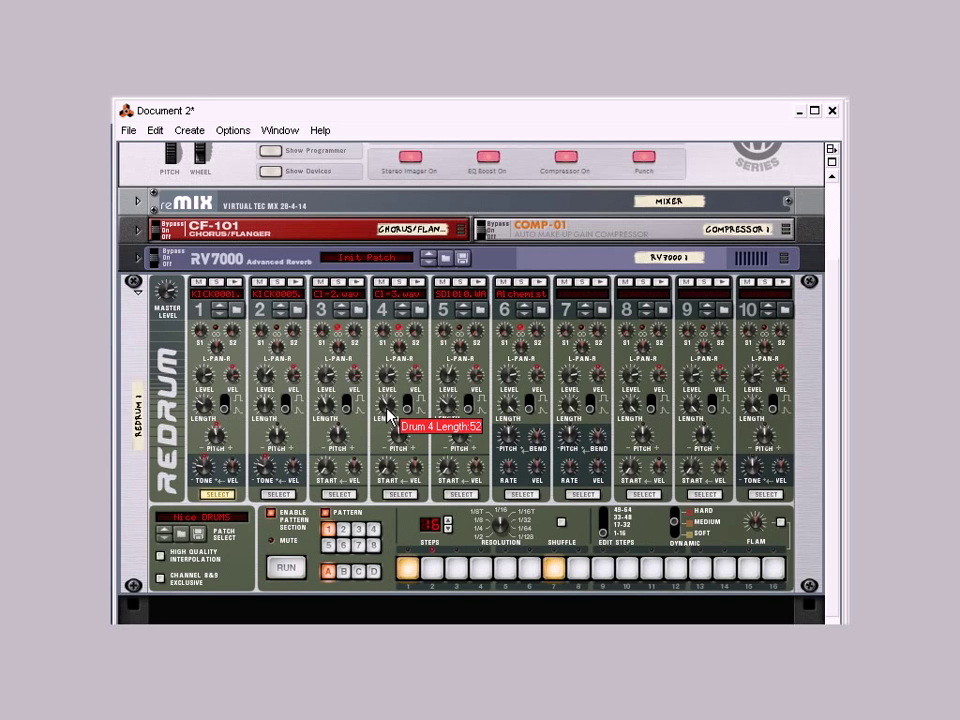
Fold the Redrum away and unfold the mixer, CF-101 and COMP-01 panels
left_click(137, 291)
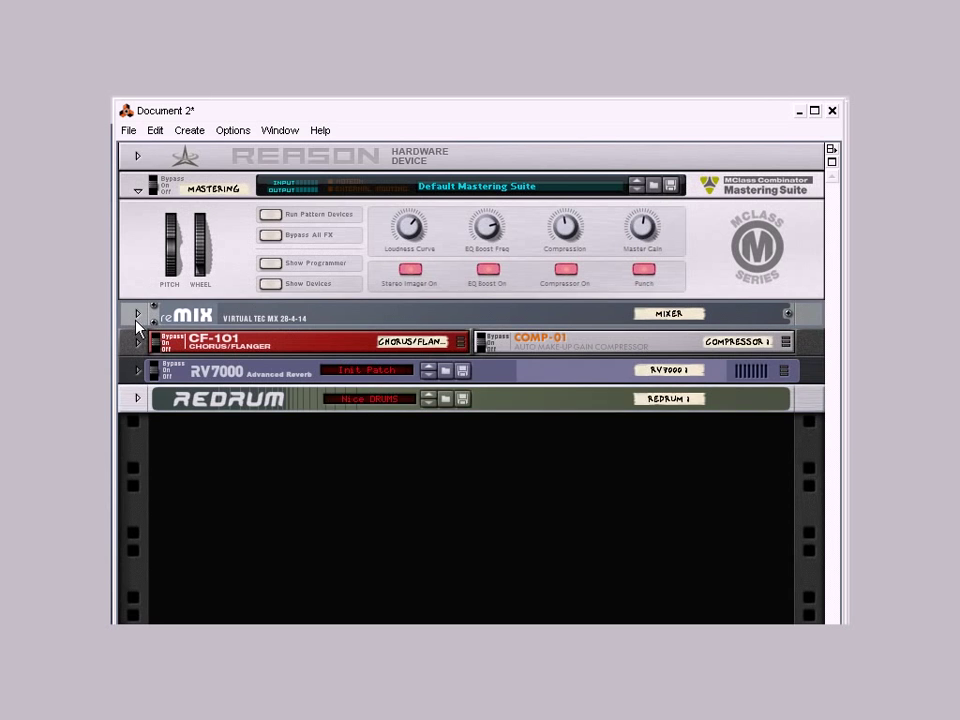
left_click(139, 316)
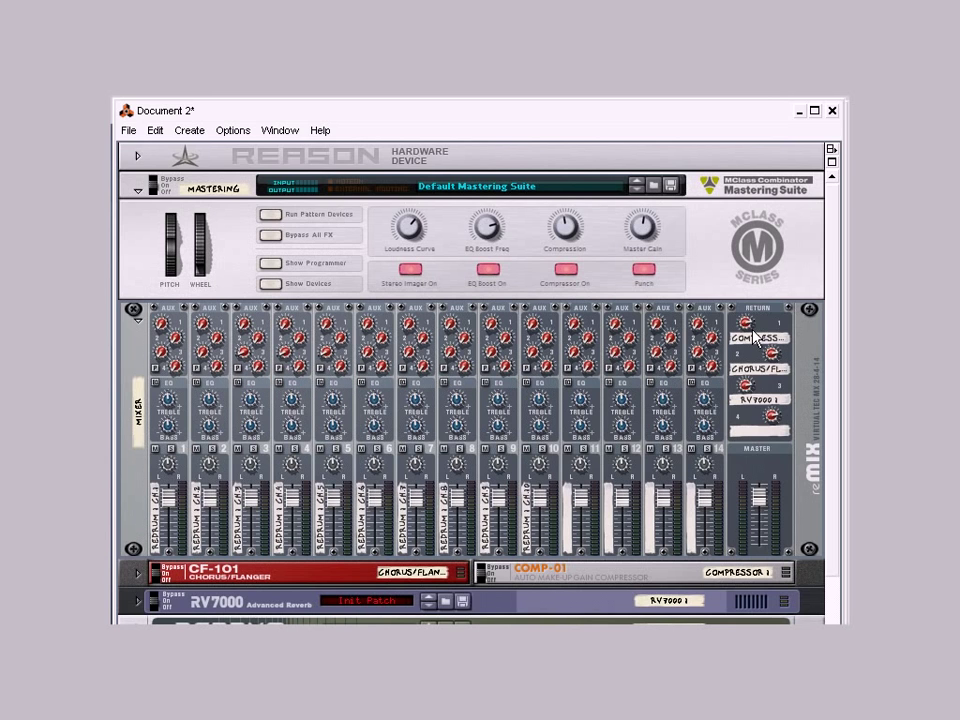
left_click(138, 580)
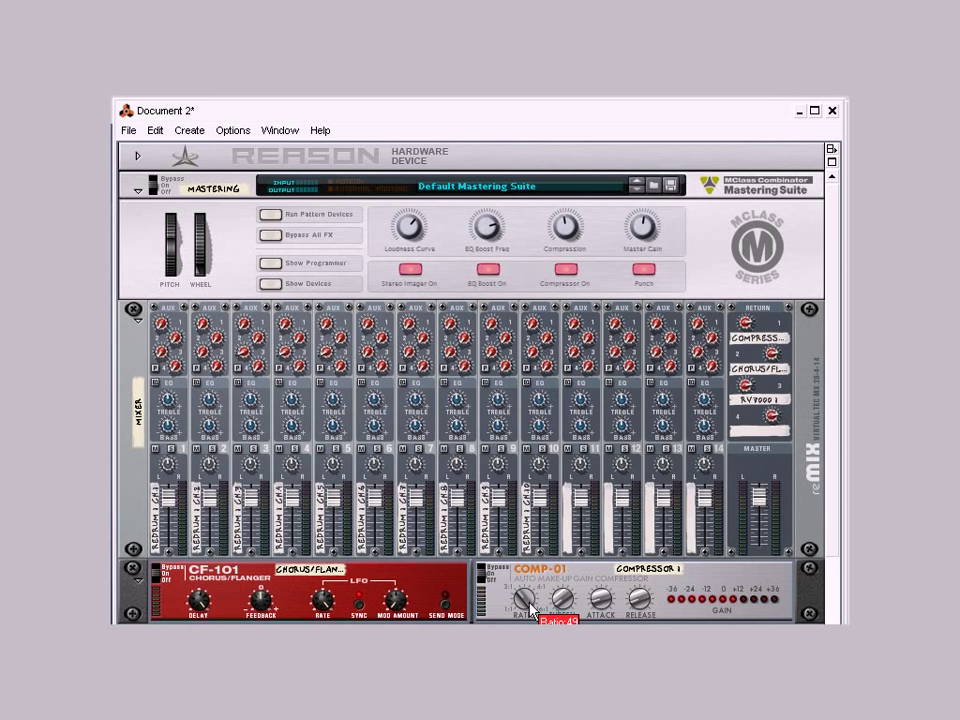
Lower the COMP-01 threshold from 8 to 6 and play the drums to listen
mouse_move(566, 603)
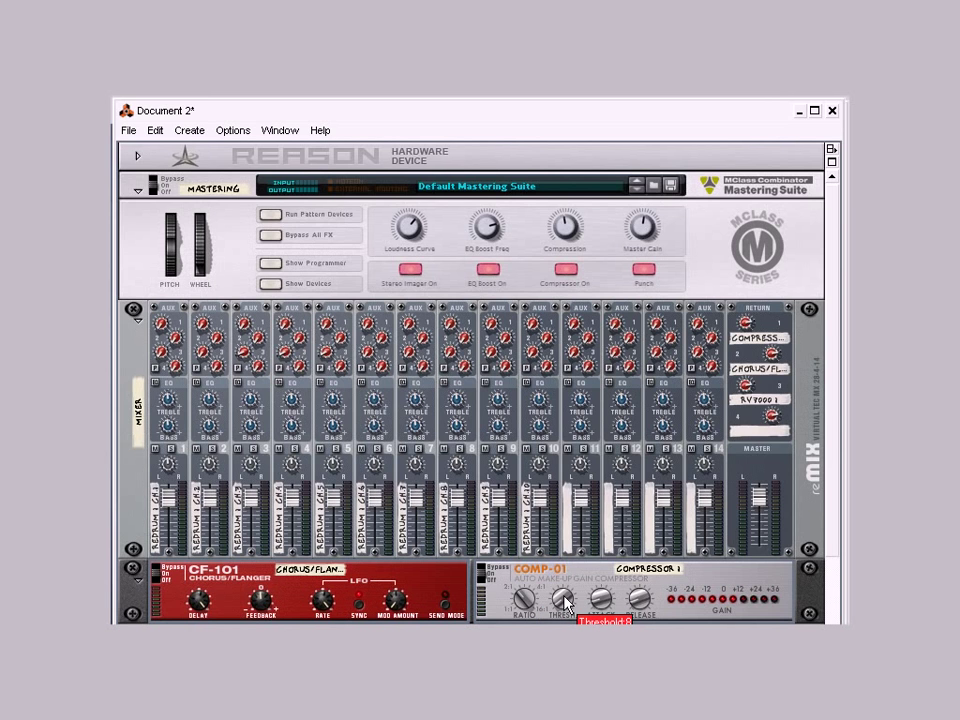
left_click_drag(566, 602, 566, 600)
mouse_move(636, 608)
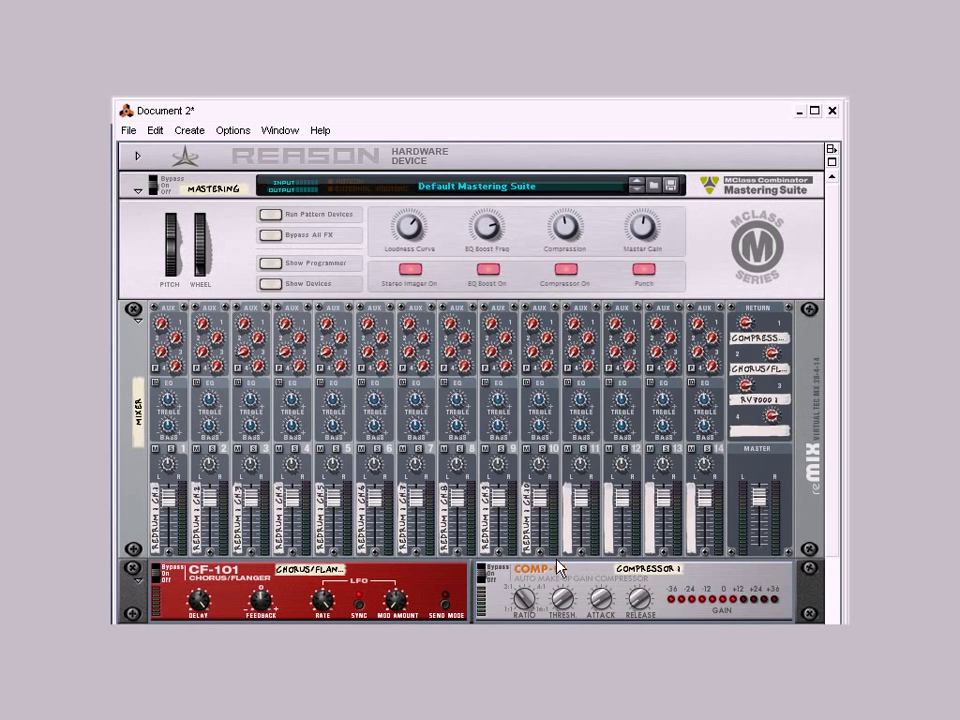
key("space")
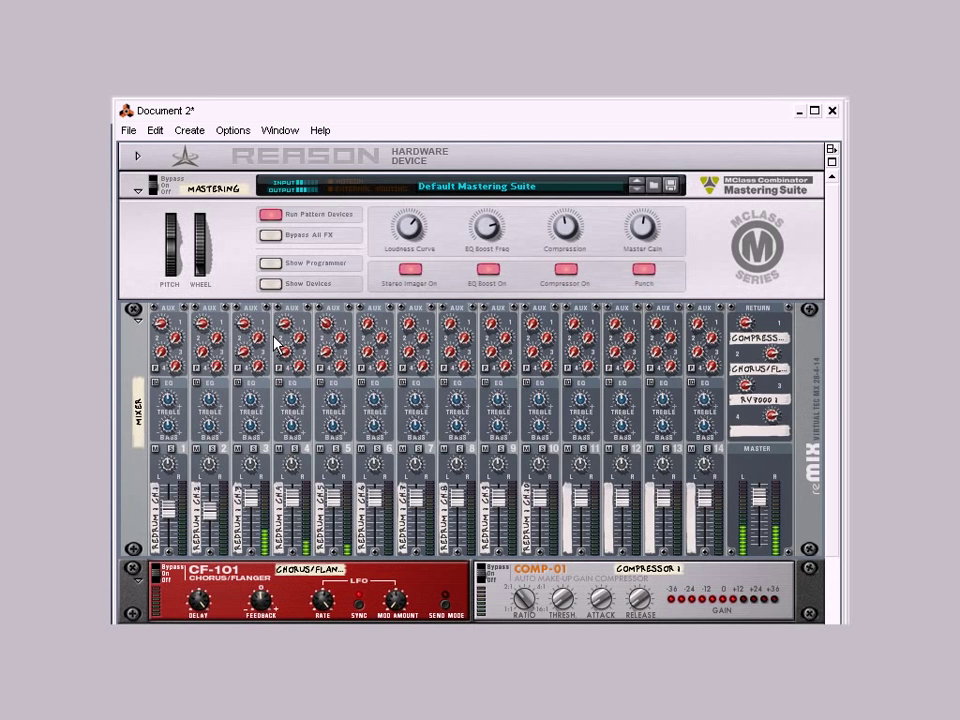
key("space")
Fold the mixer, reveal the Mastering Suite's devices, and stop playback
left_click(138, 320)
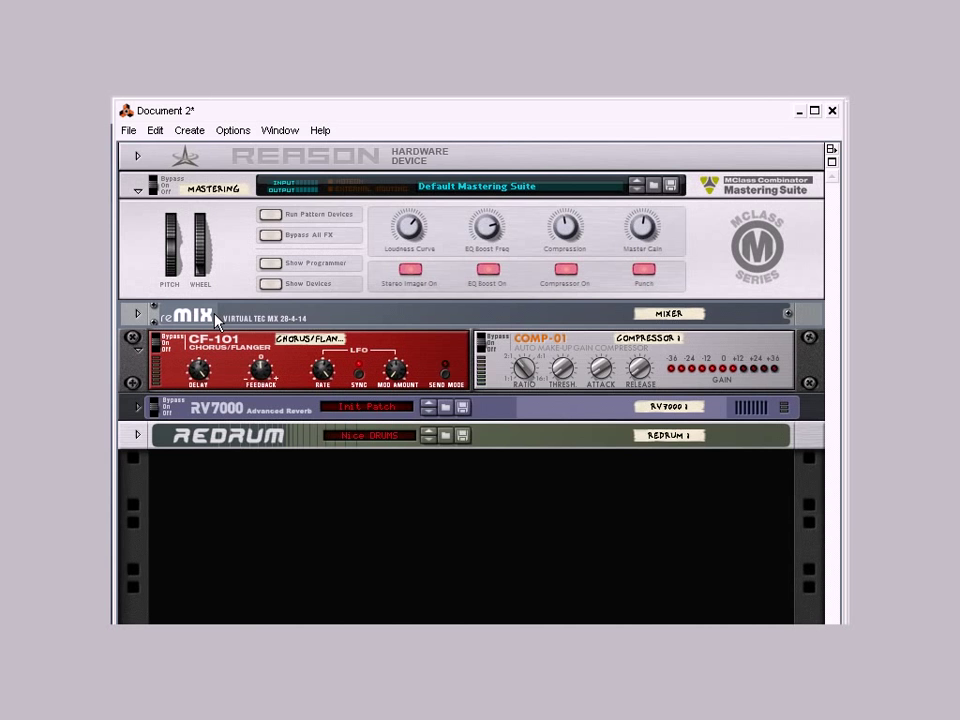
left_click(266, 284)
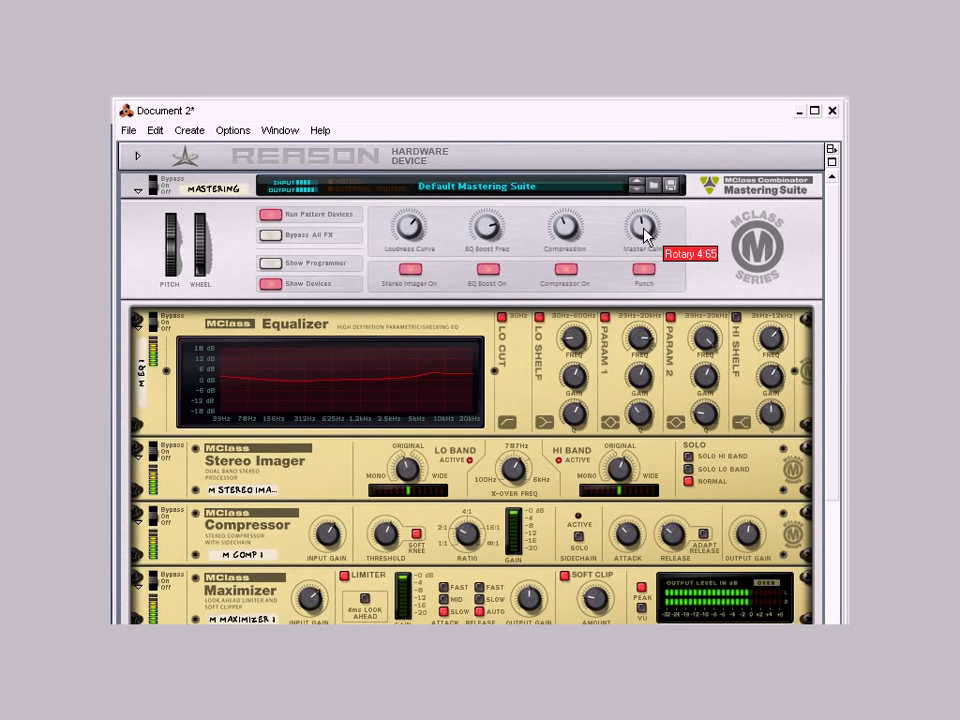
key("space")
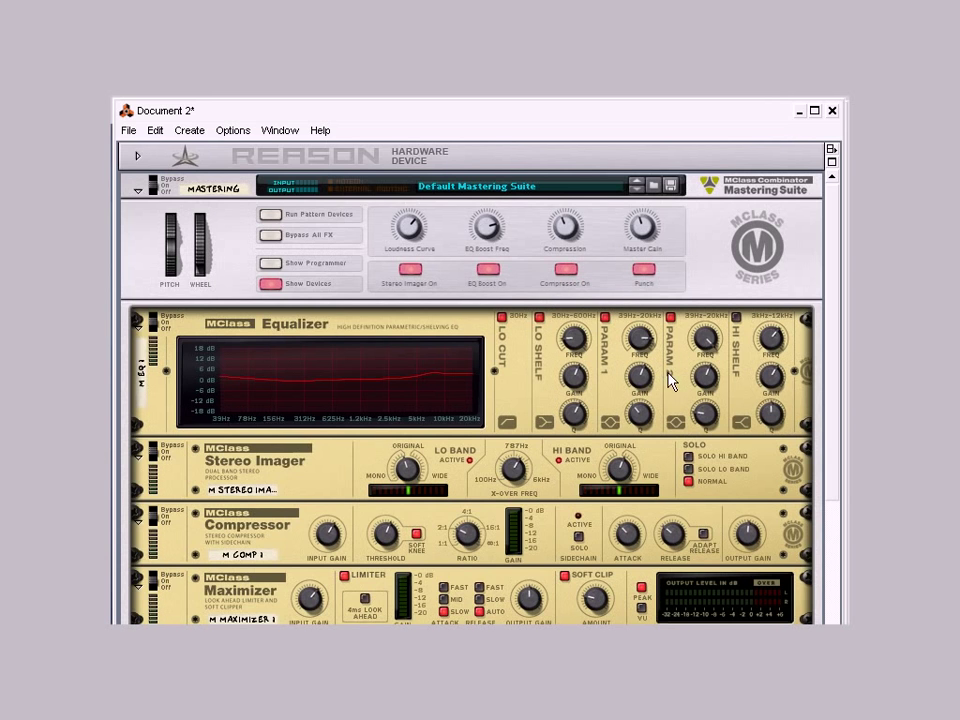
Raise the MClass Equalizer's Parametric 1 gain to about 5.1 dB and low shelf gain to 5.4 dB
mouse_move(706, 377)
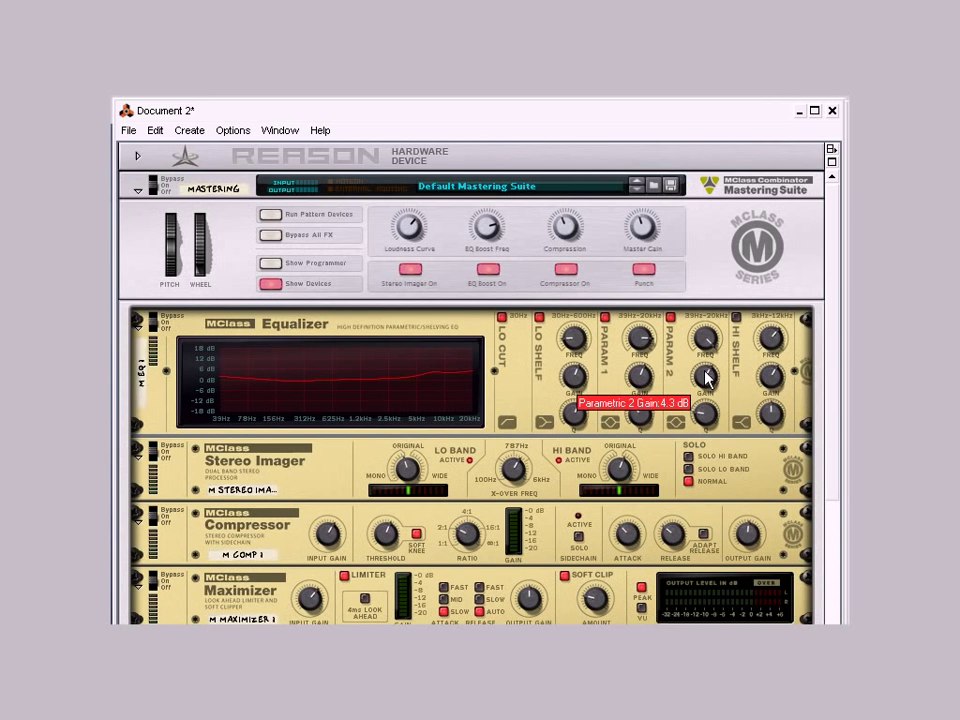
mouse_move(640, 378)
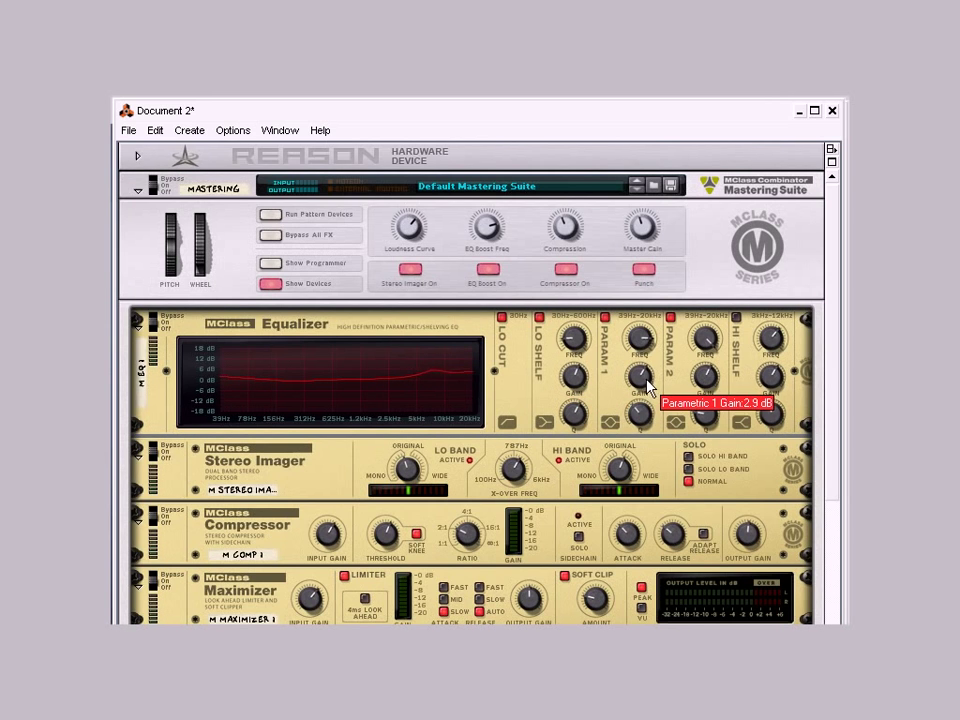
left_click_drag(648, 381, 648, 340)
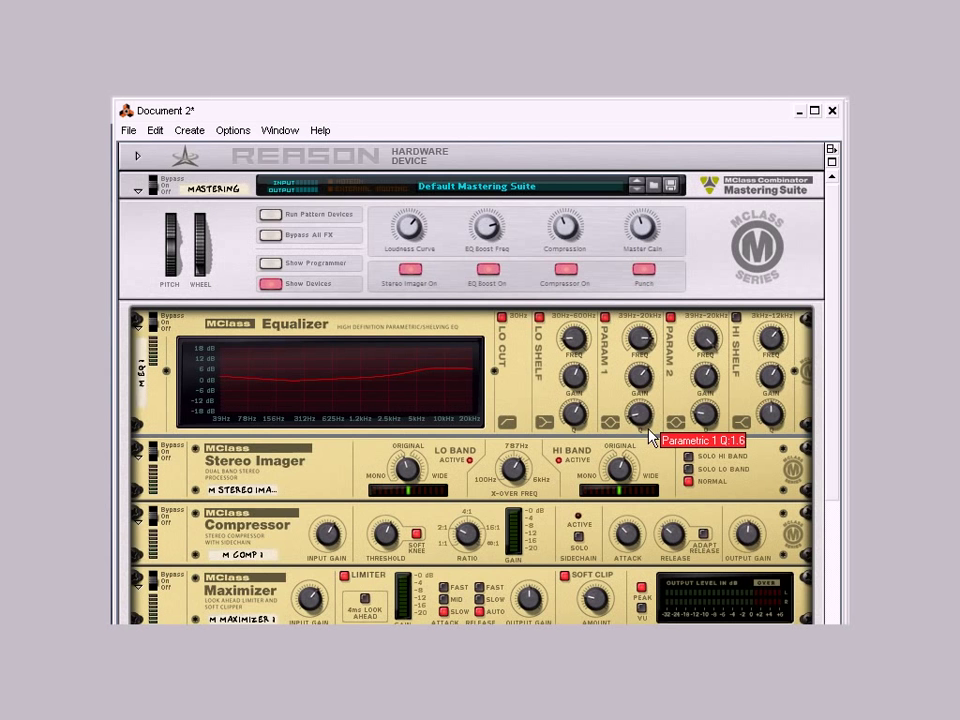
left_click_drag(573, 378, 573, 360)
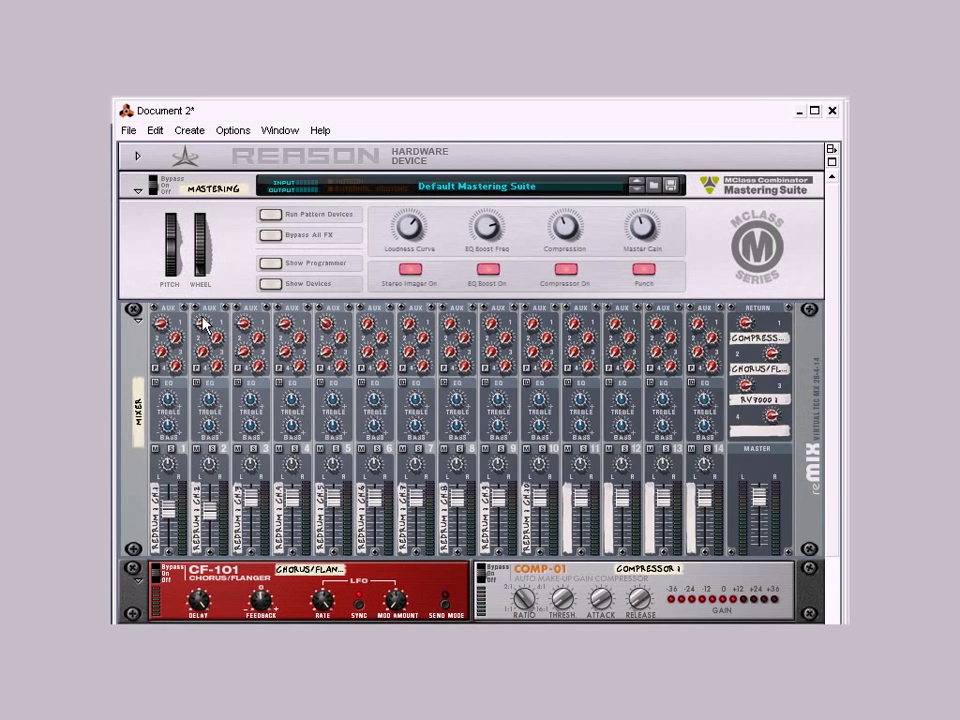
Fold the mixer, then in the 08 Rap 2 sequencer select tracks and set the song position to bar 13
left_click(138, 321)
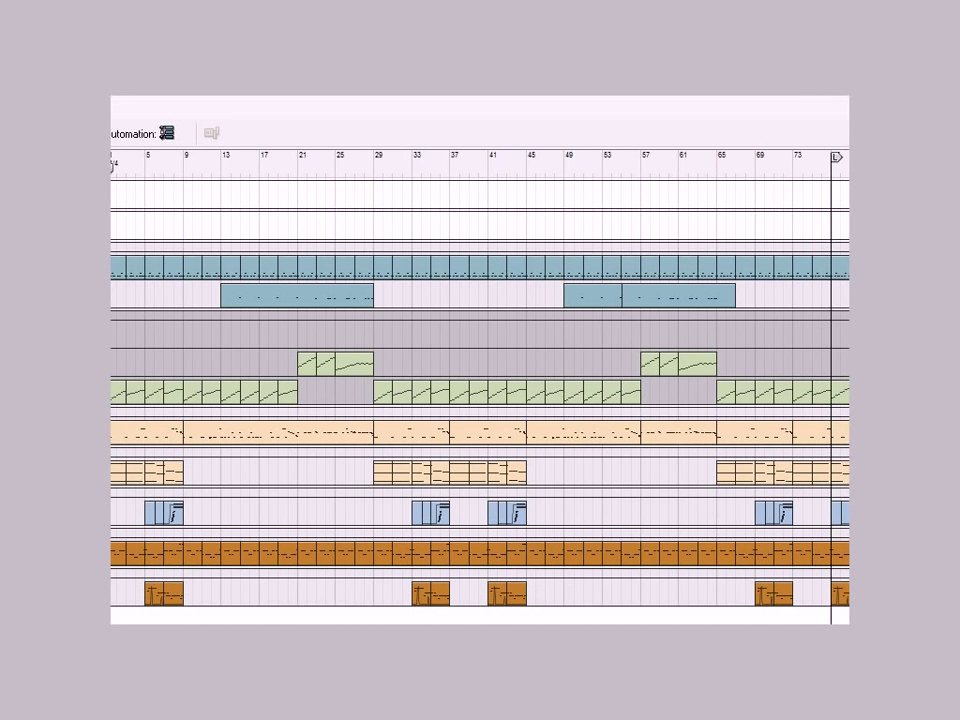
left_click(470, 295)
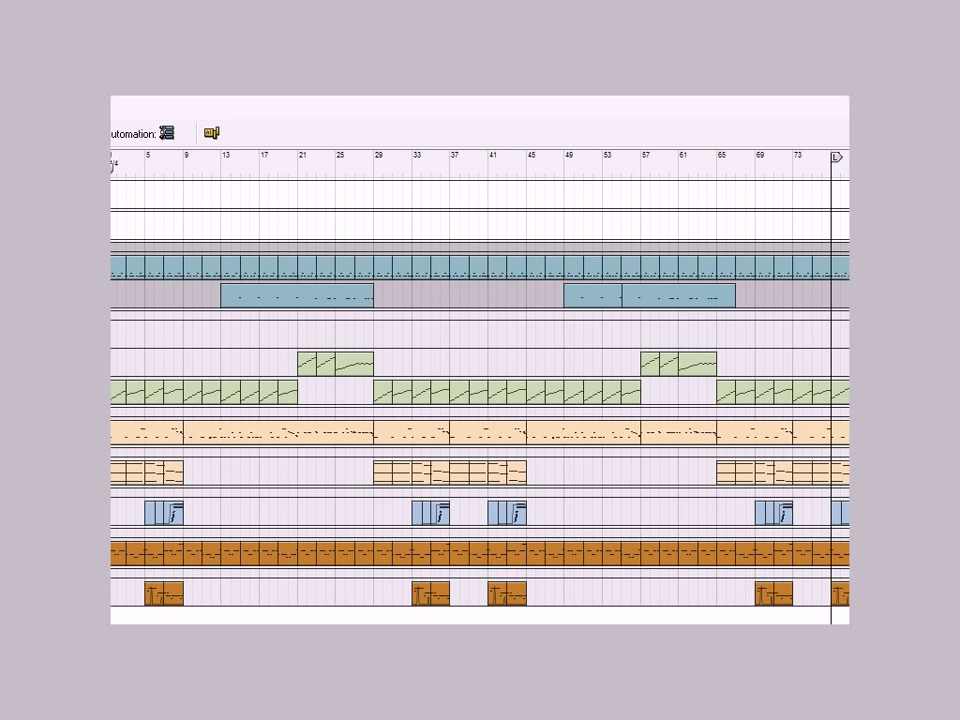
left_click(221, 165)
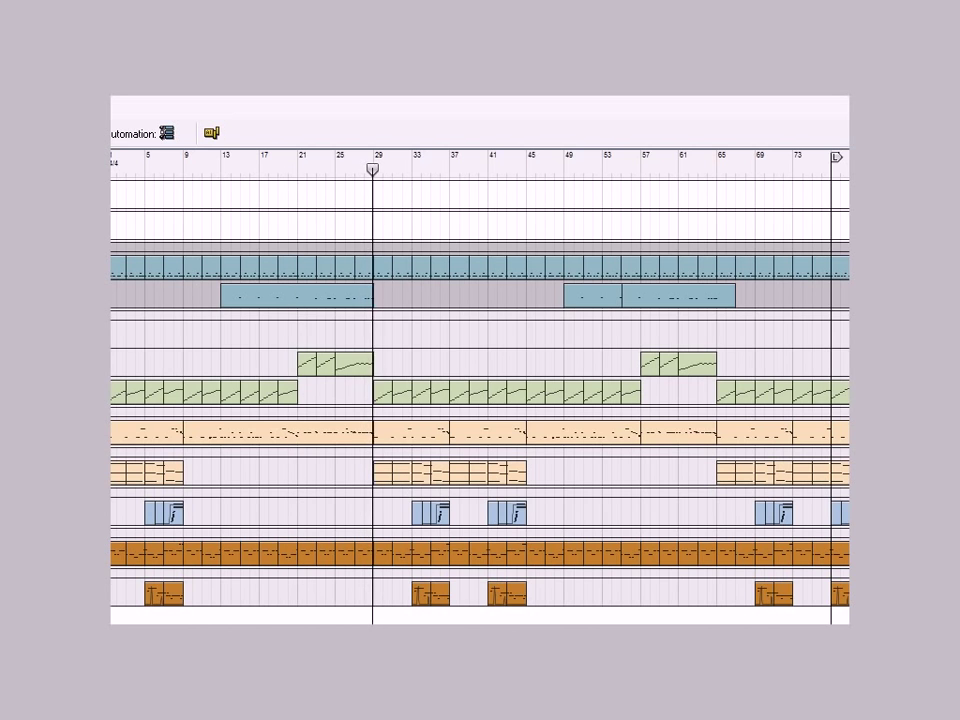
left_click(500, 330)
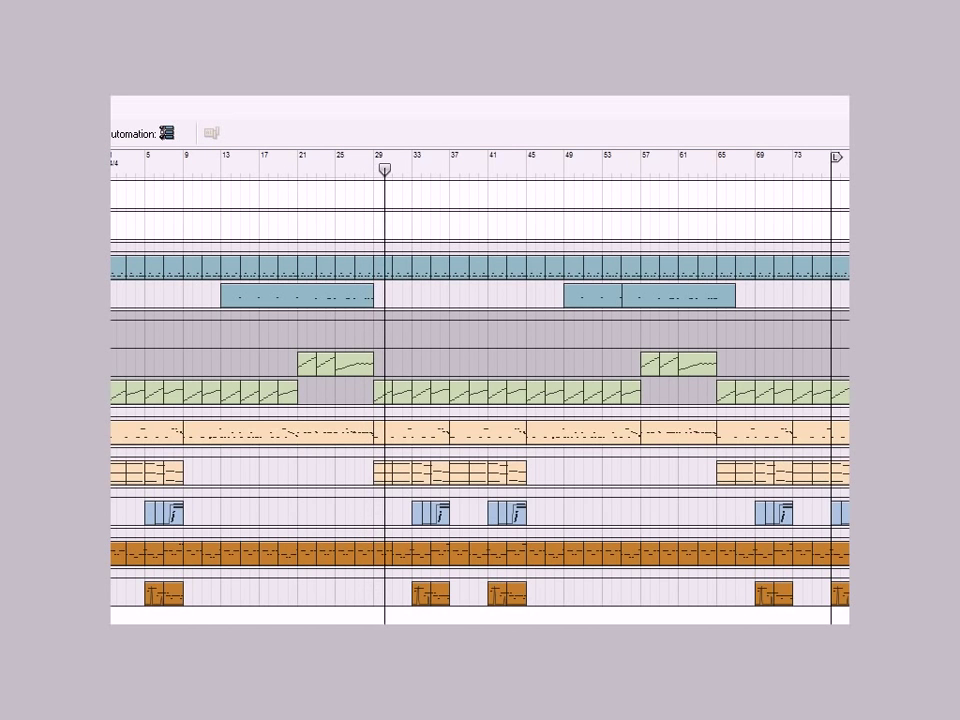